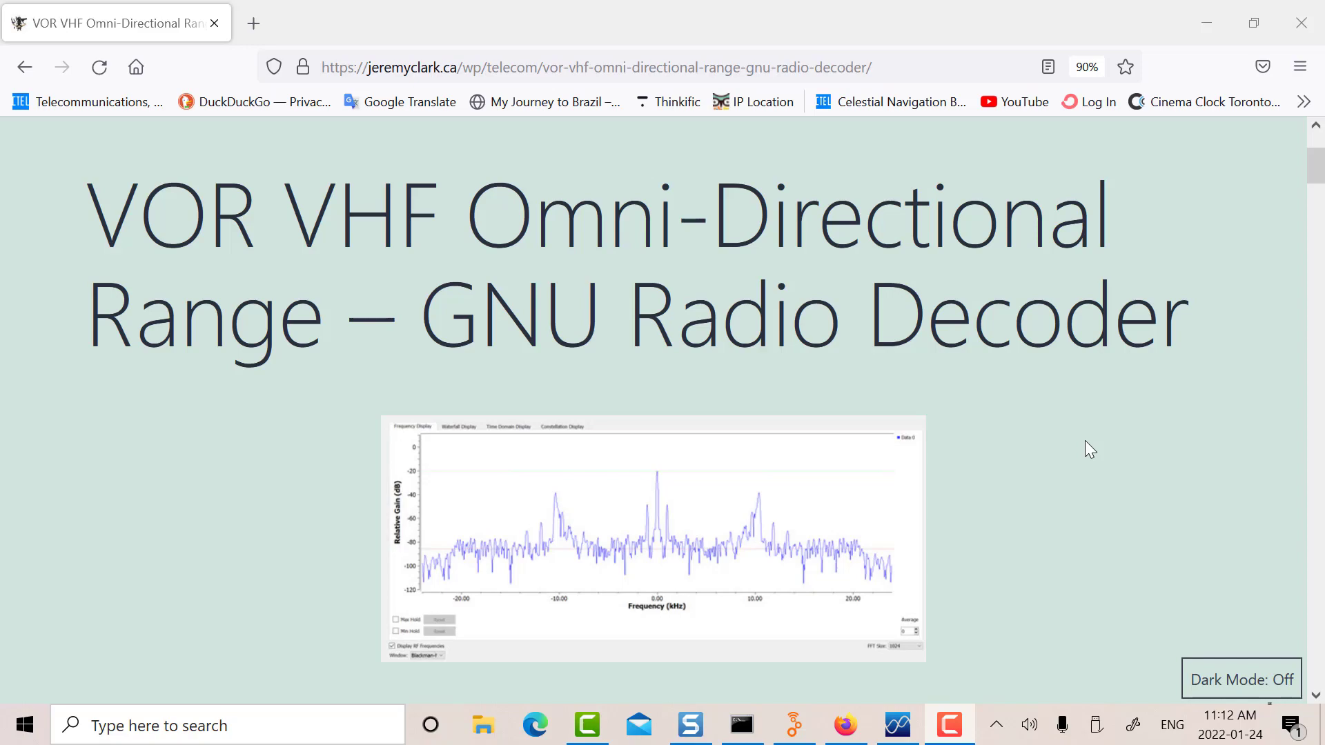
Scroll through the blog post's Introduction and Signal Capture sections in Firefox
scroll(1084, 440, down, 9)
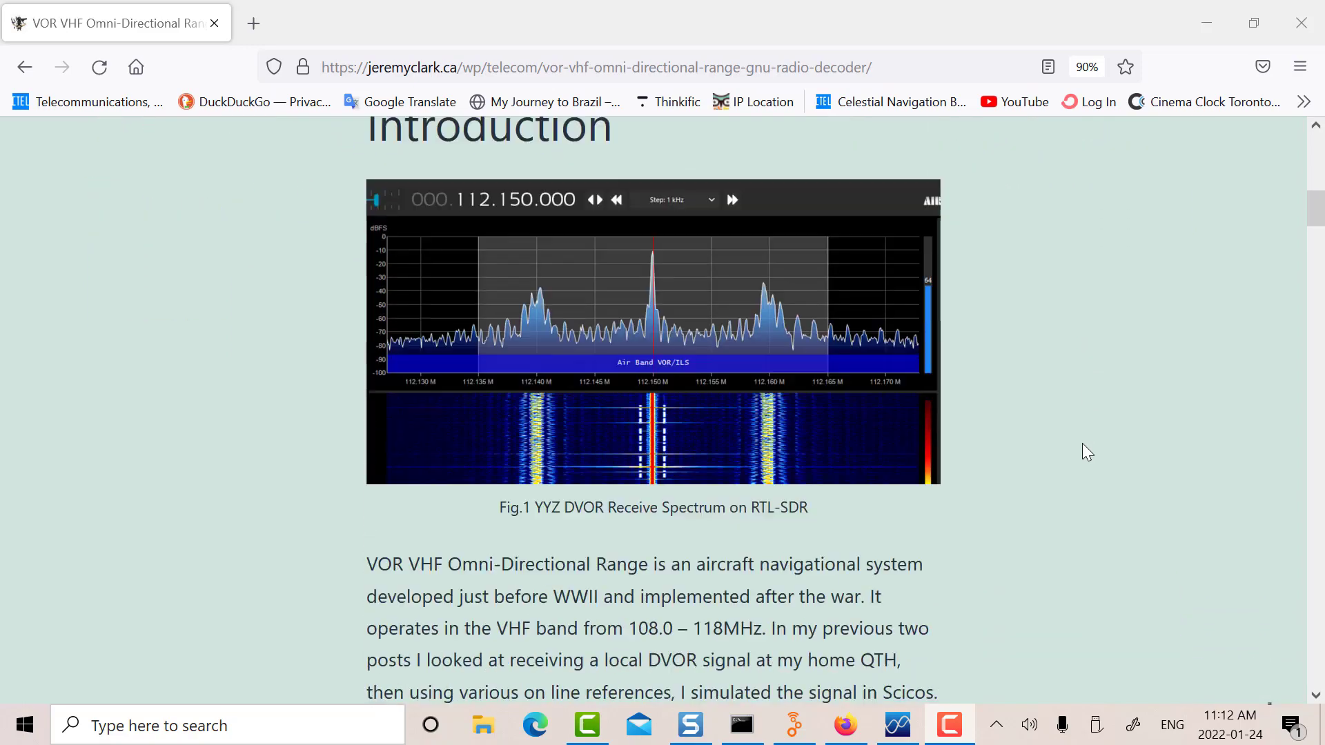
scroll(1082, 444, down, 10)
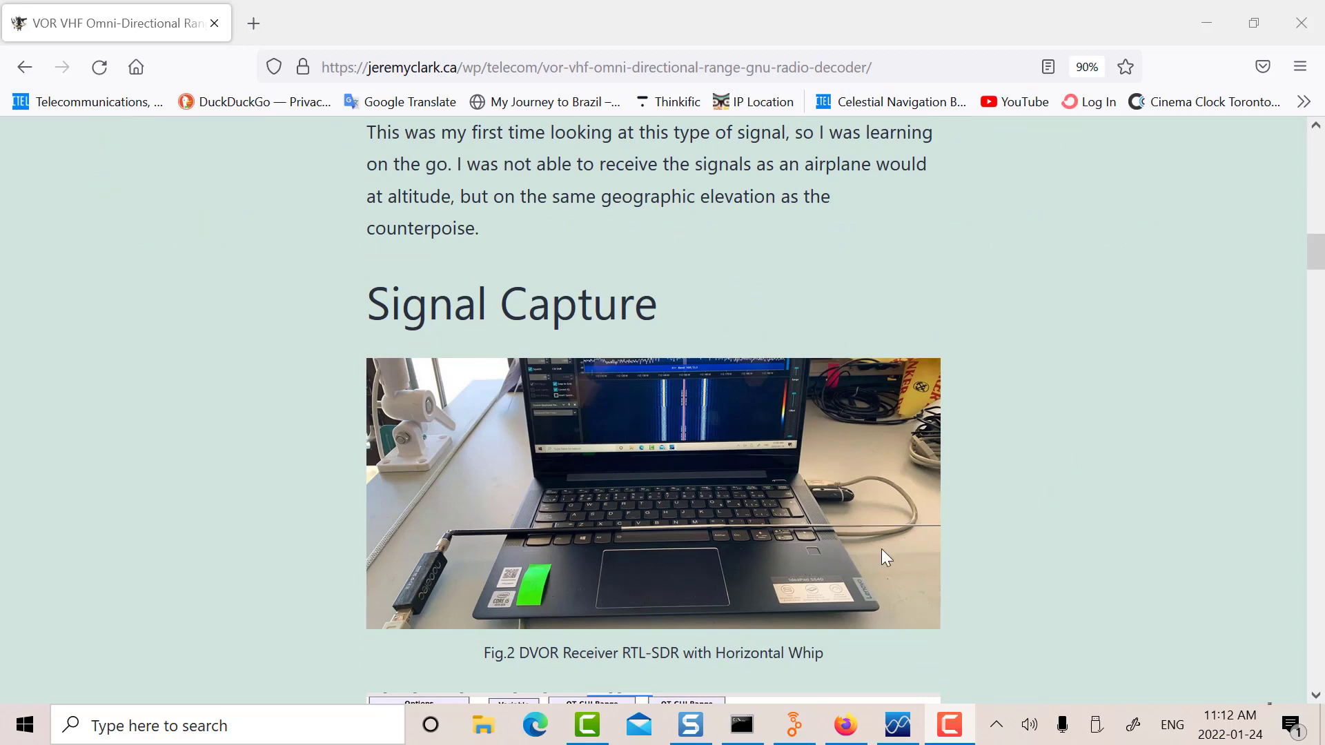
scroll(1077, 556, up, 10)
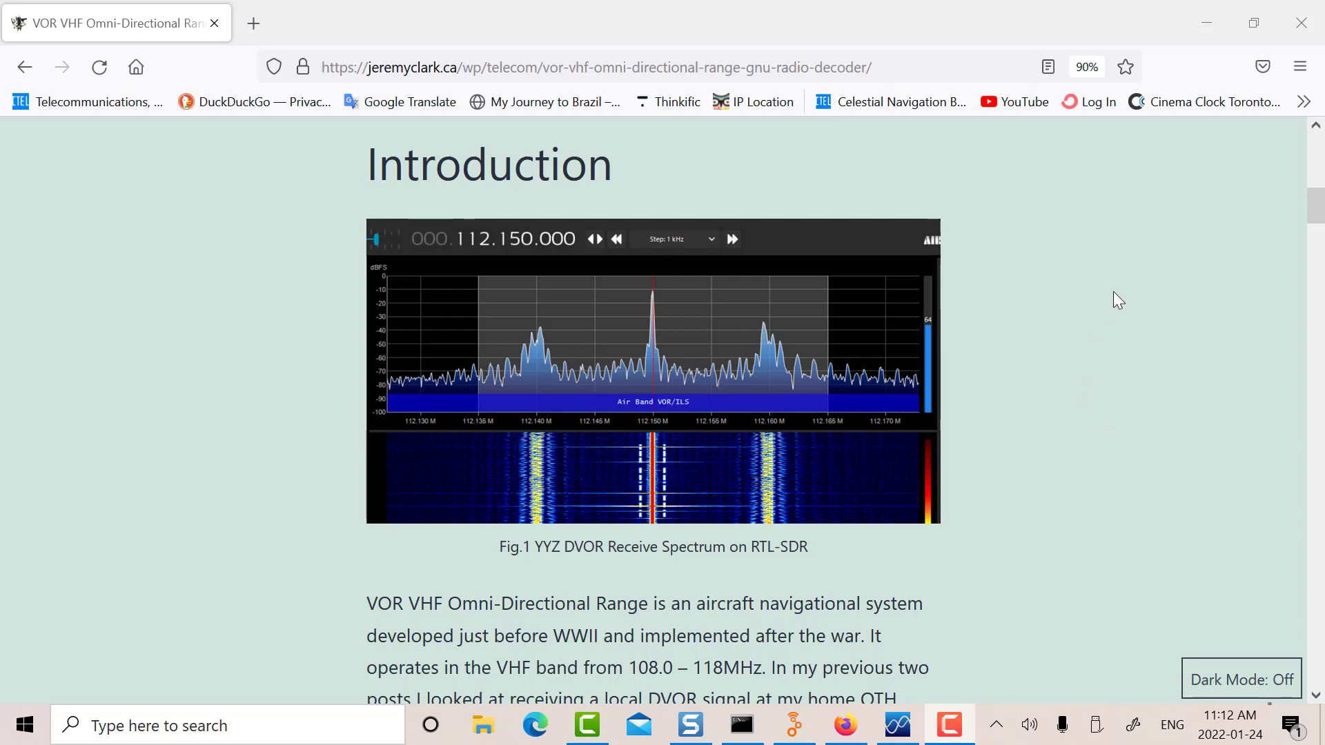
scroll(1106, 293, down, 3)
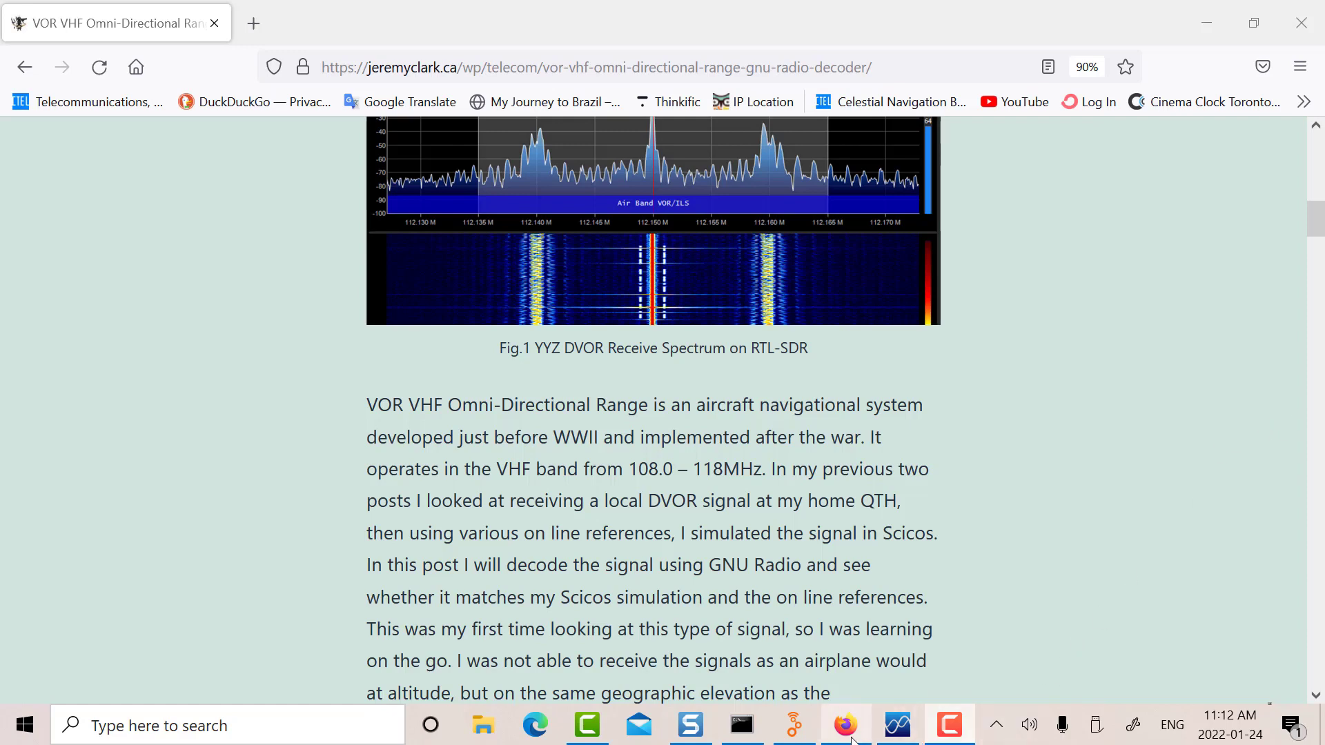
In GNU Radio Companion, open the dvor_decoder_test flowgraph and generate dvor_decoder_test.py
click(794, 725)
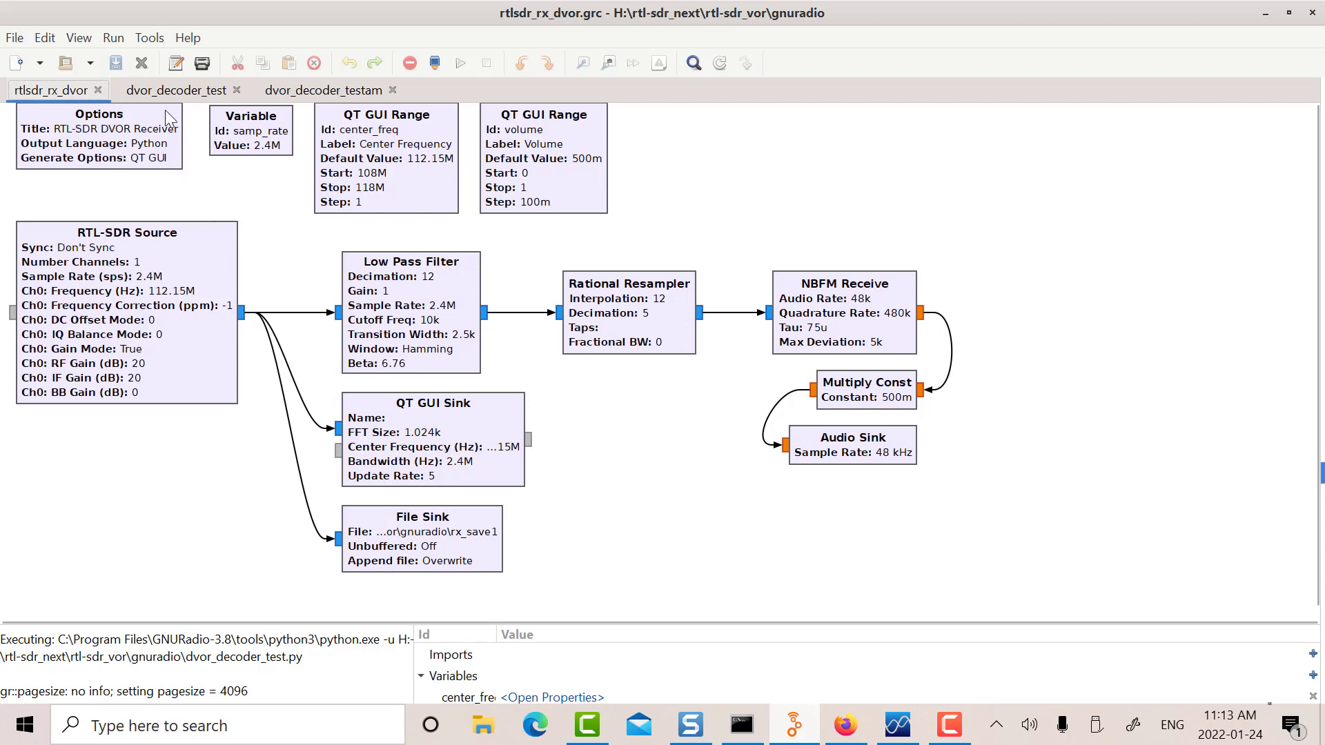
click(149, 93)
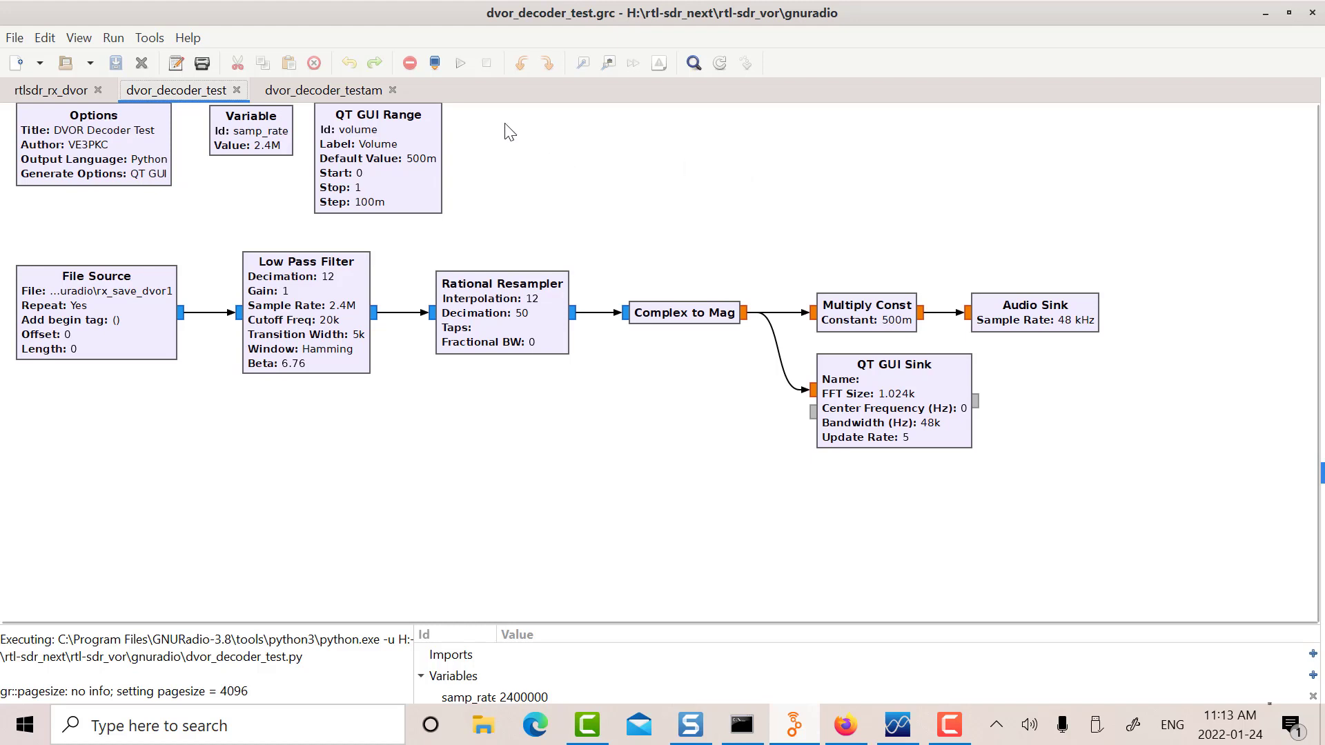
click(435, 63)
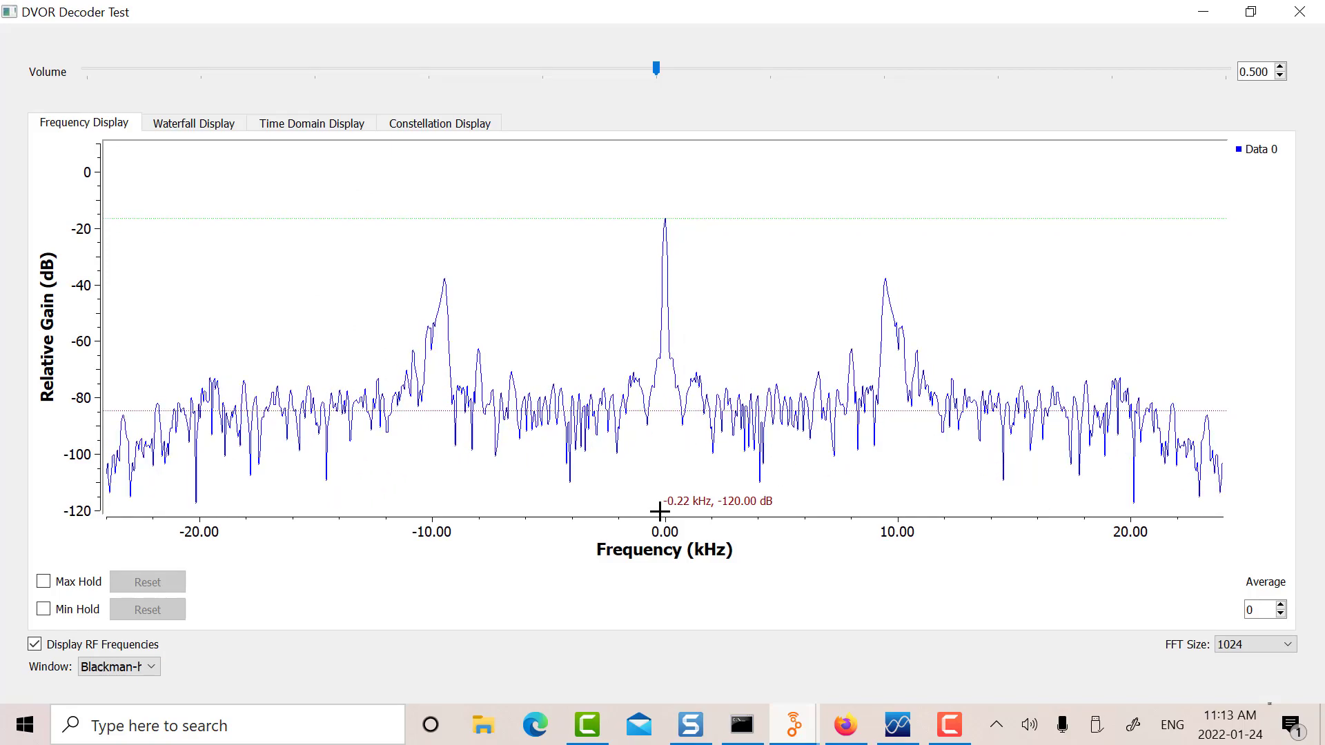
Raise the DVOR Decoder Test Volume slider from 0.500 to 0.800
drag(656, 69, 997, 69)
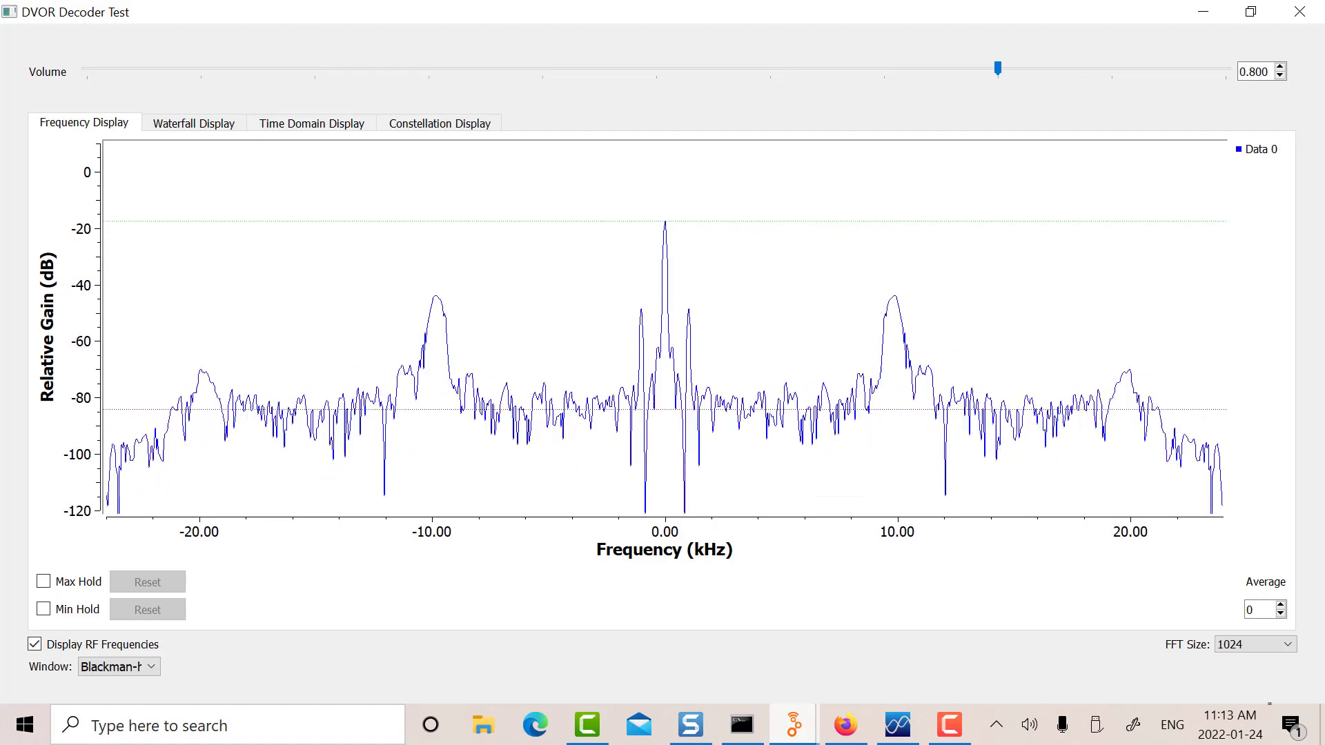
Set the FFT size to 32768, inspect the 0 kHz carrier, then restore the ±24 kHz span
click(1290, 645)
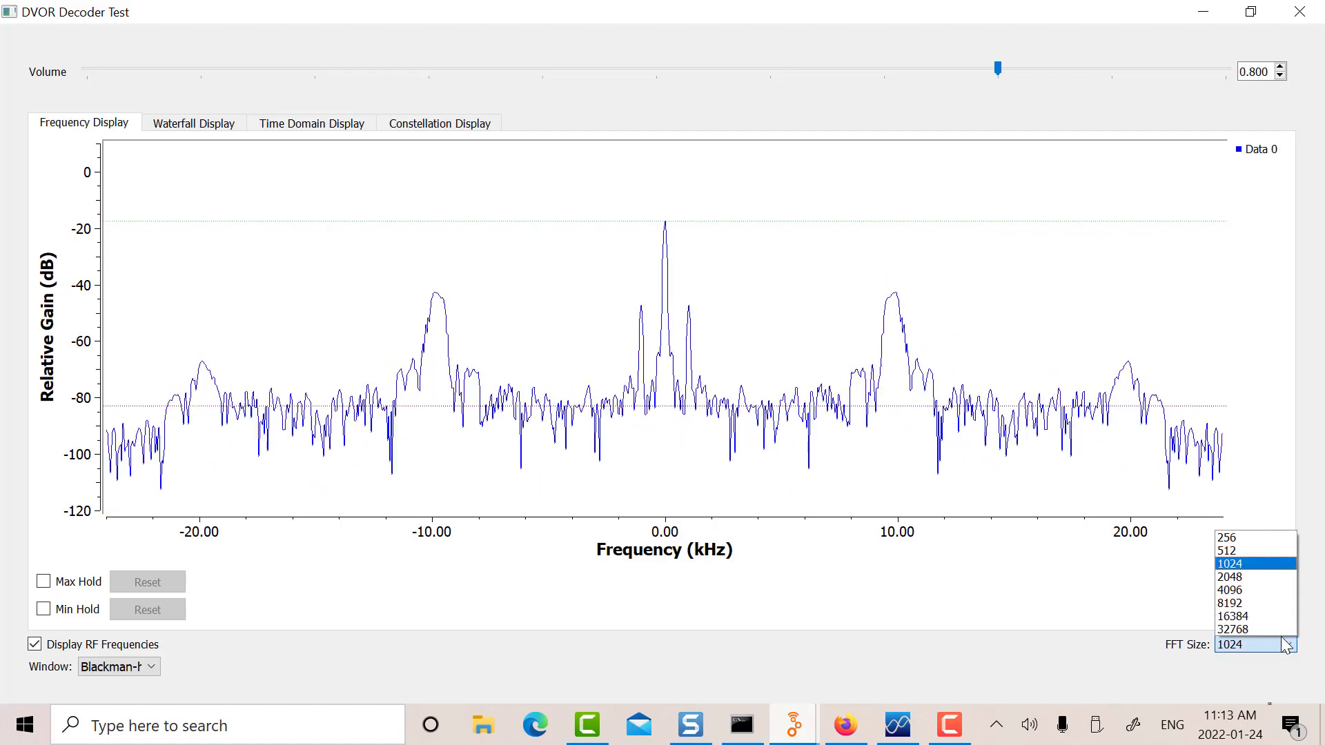
click(1247, 628)
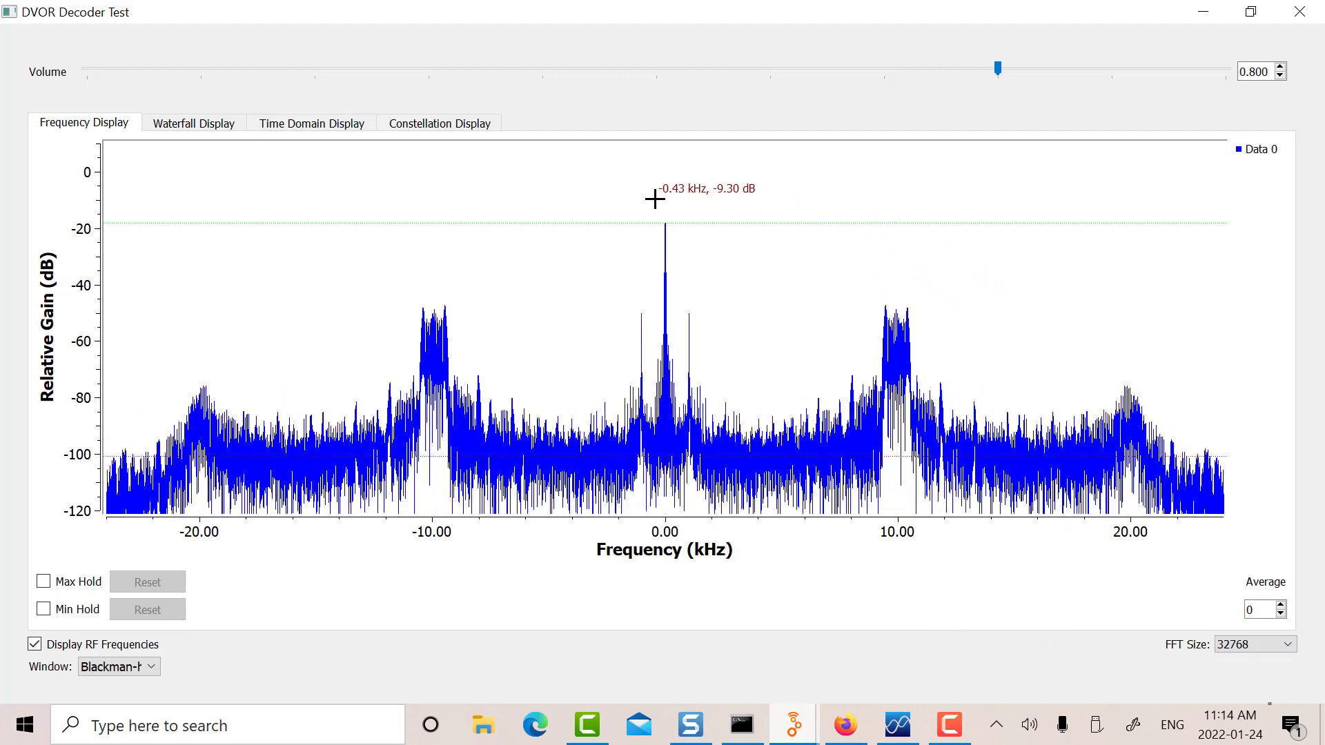
drag(658, 194, 669, 258)
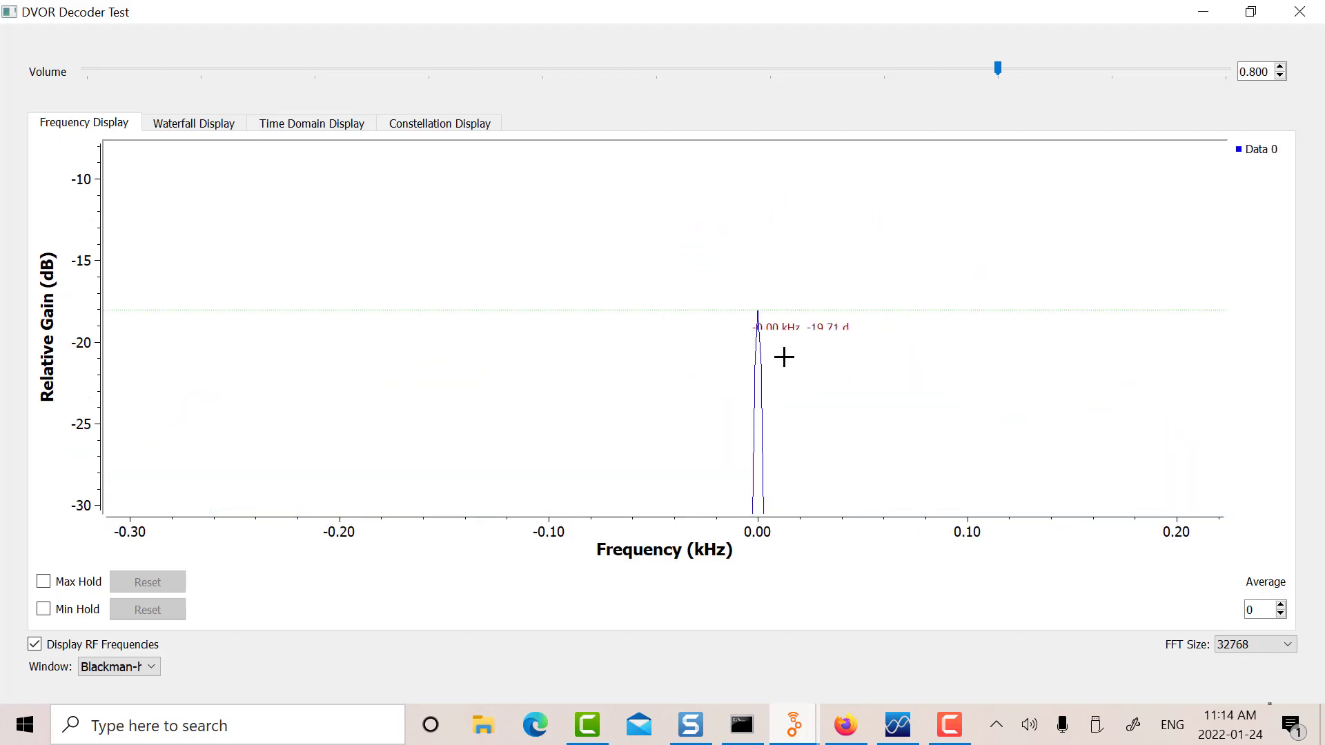
scroll(810, 382, down, 3)
right_click(794, 387)
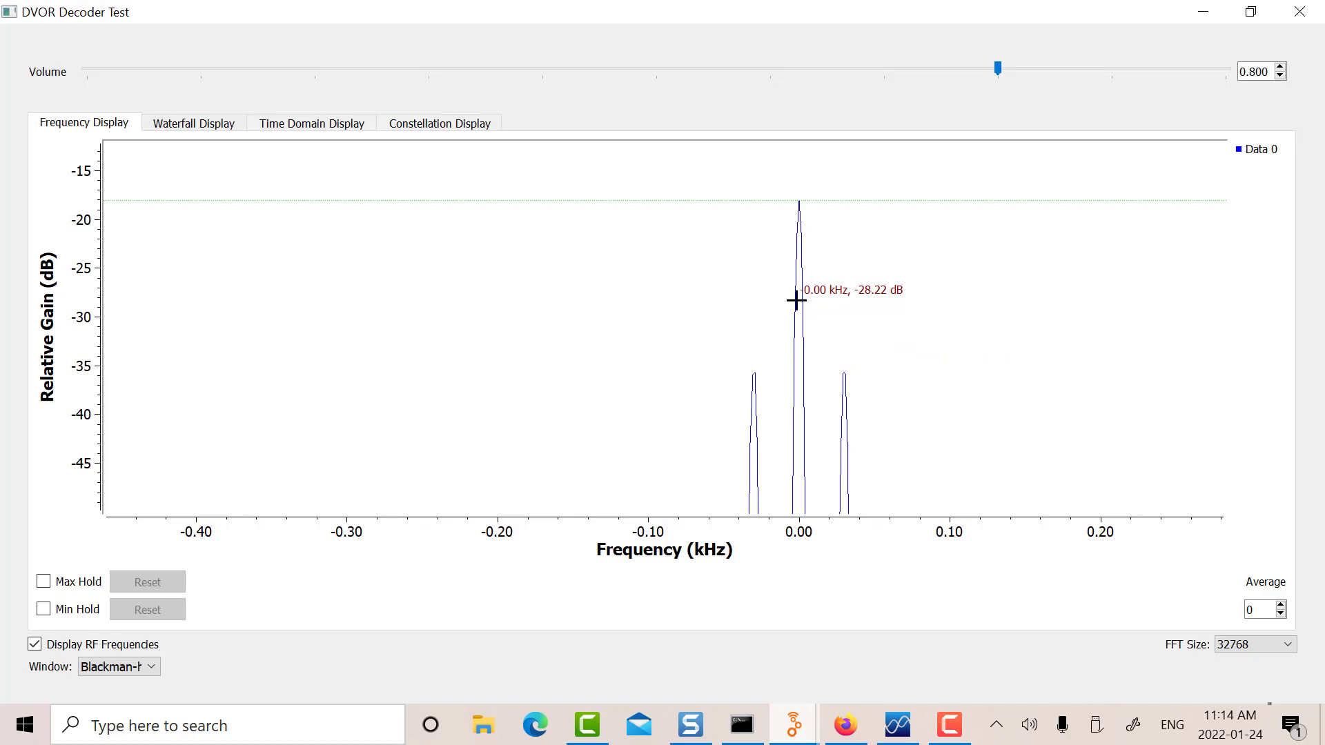
right_click(860, 294)
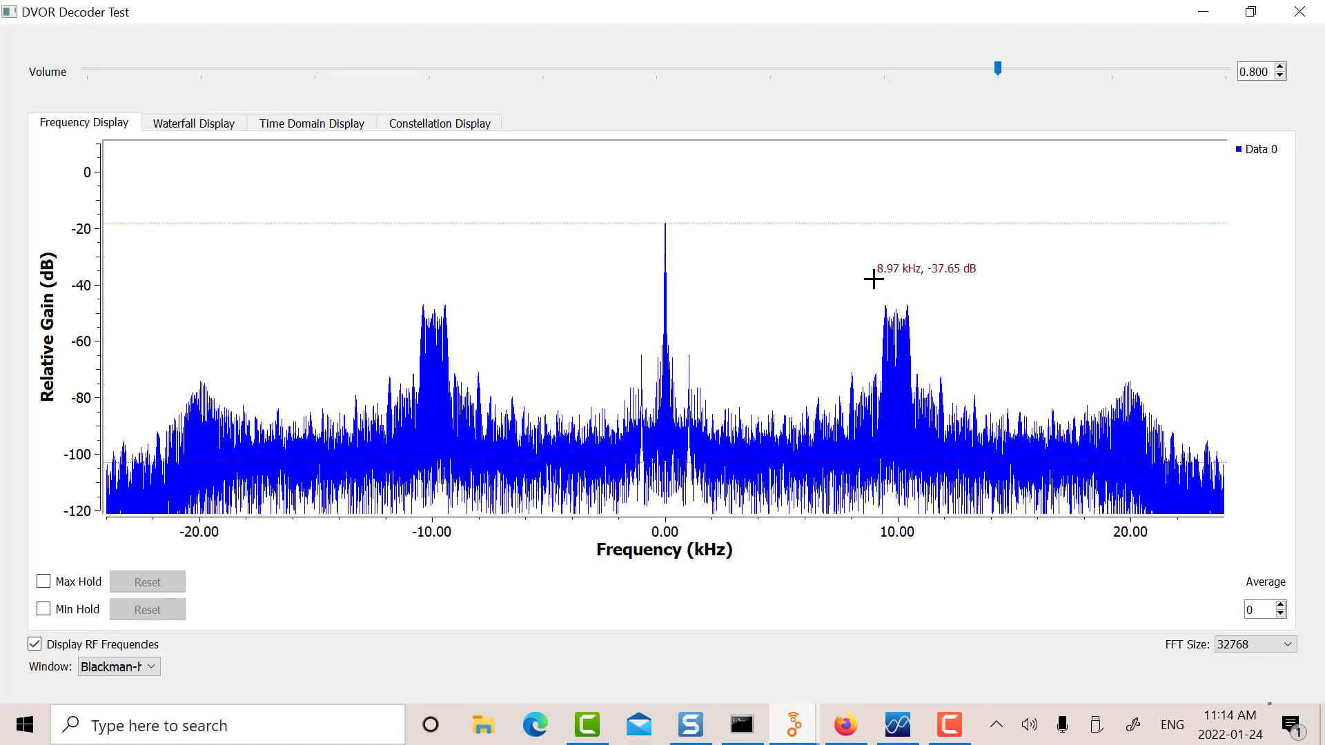
Zoom into the +10 kHz sideband to resolve its comb of lines near 9.3–10.6 kHz
drag(874, 277, 915, 353)
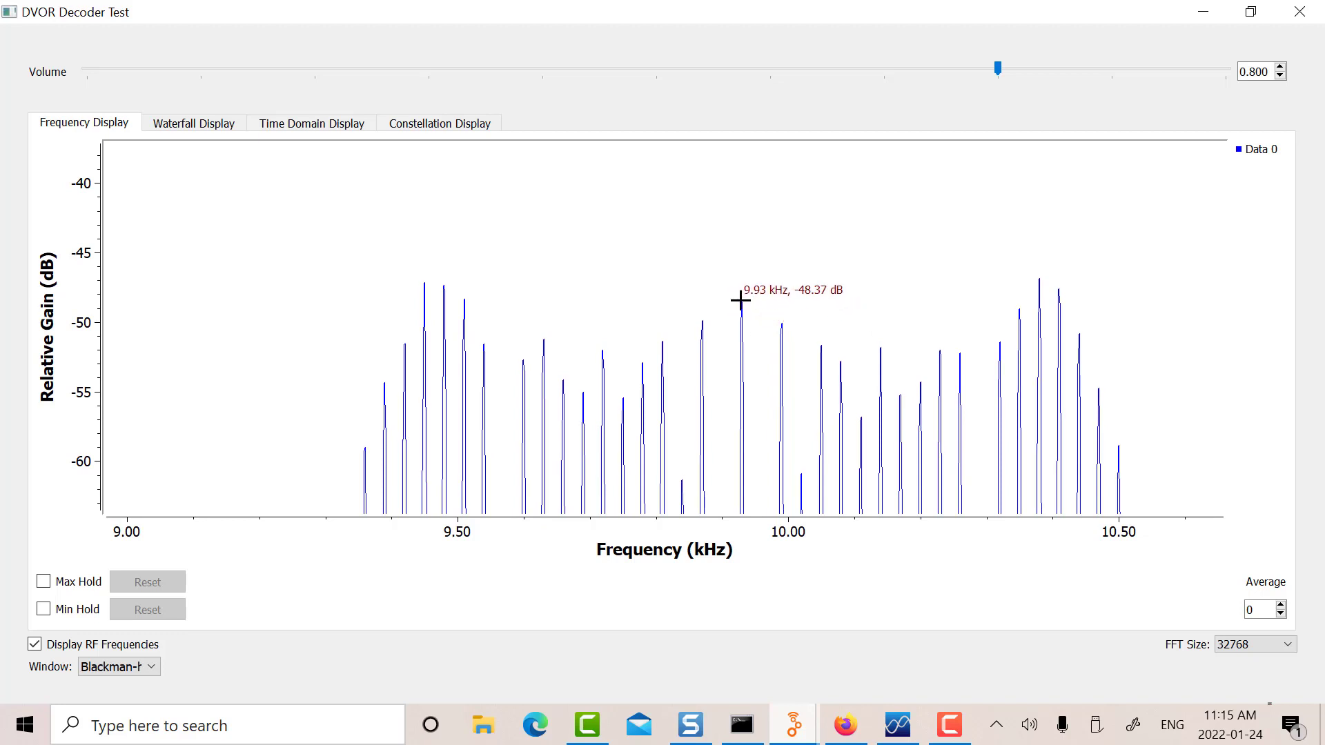
scroll(743, 295, up, 5)
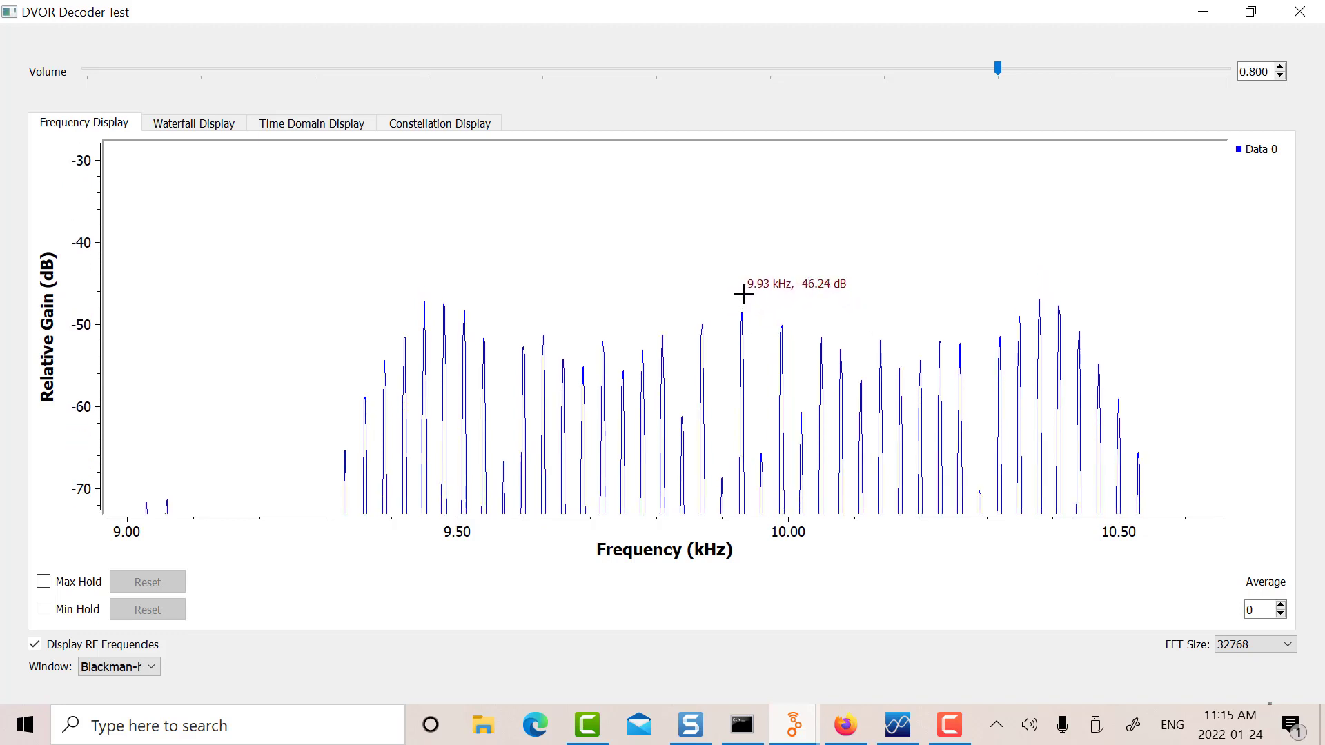
scroll(743, 295, up, 2)
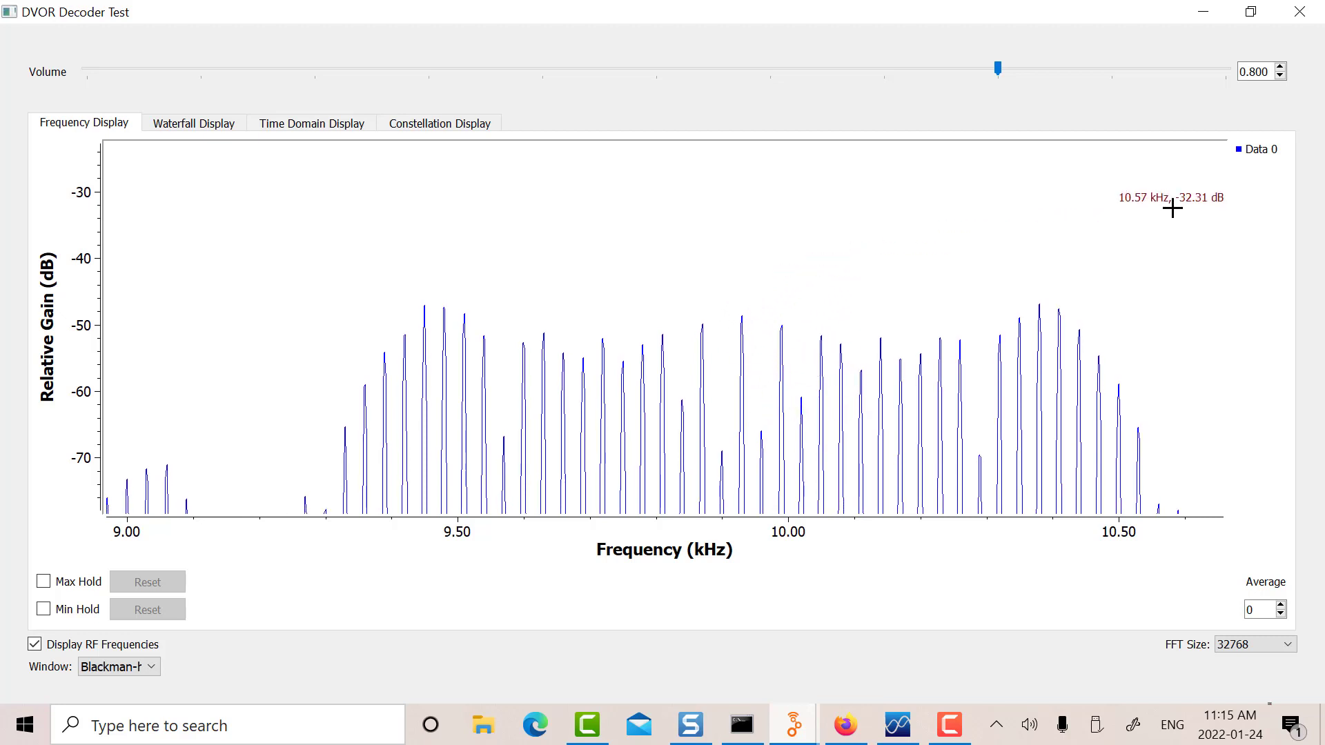
Close the decoder window, then generate and run the dvor_decoder_testam AM flowgraph
click(1299, 12)
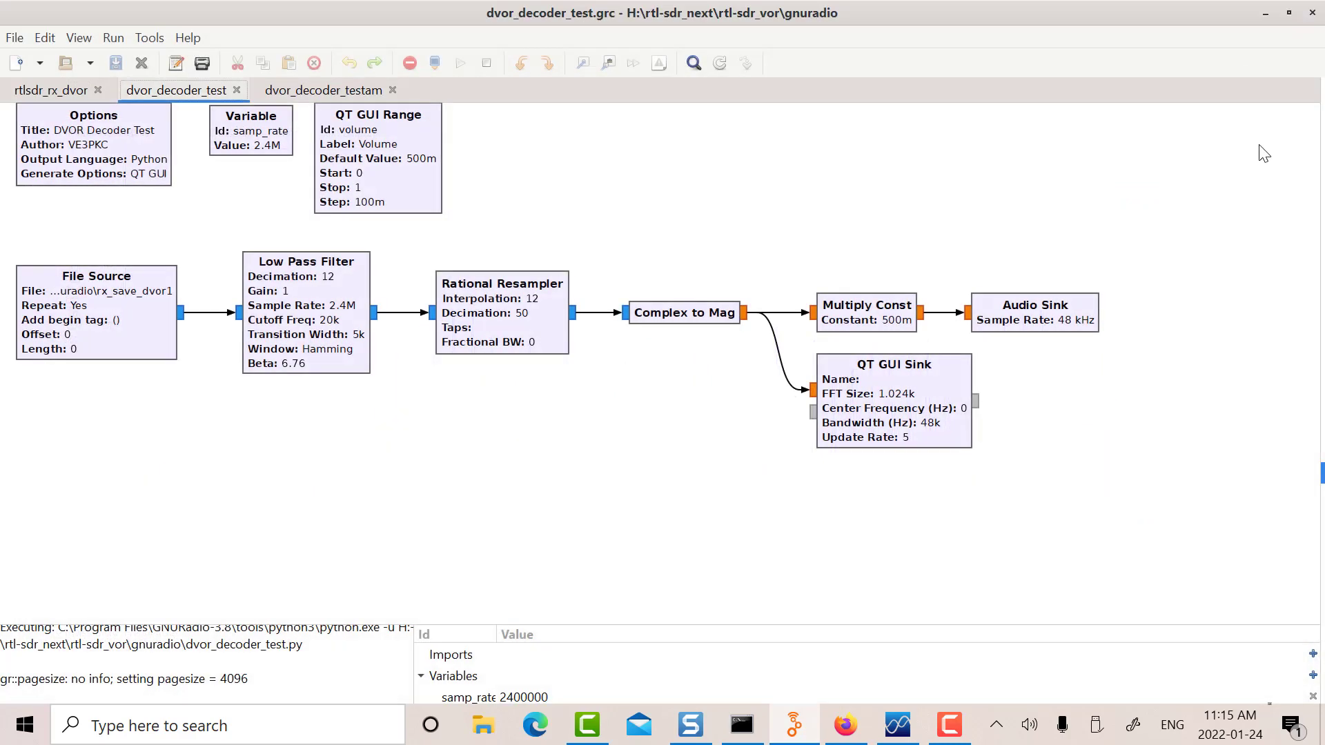
click(292, 90)
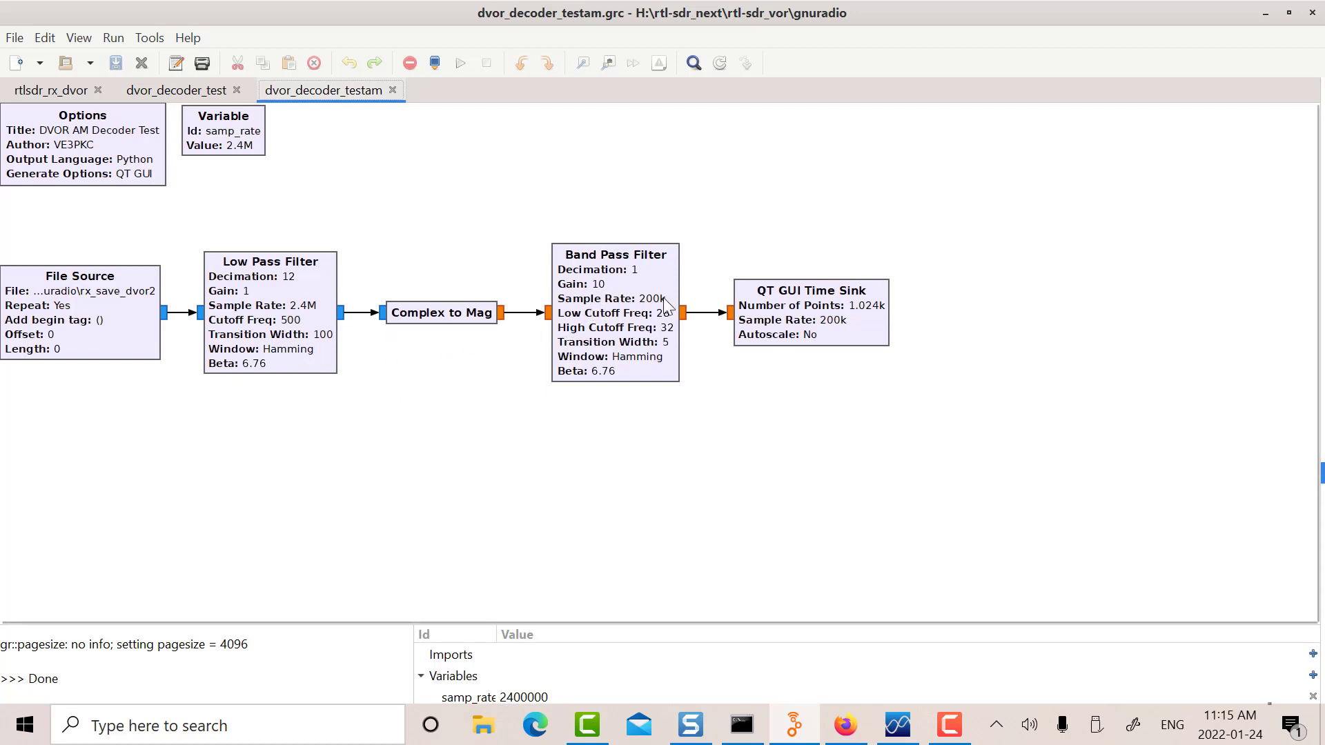
click(435, 63)
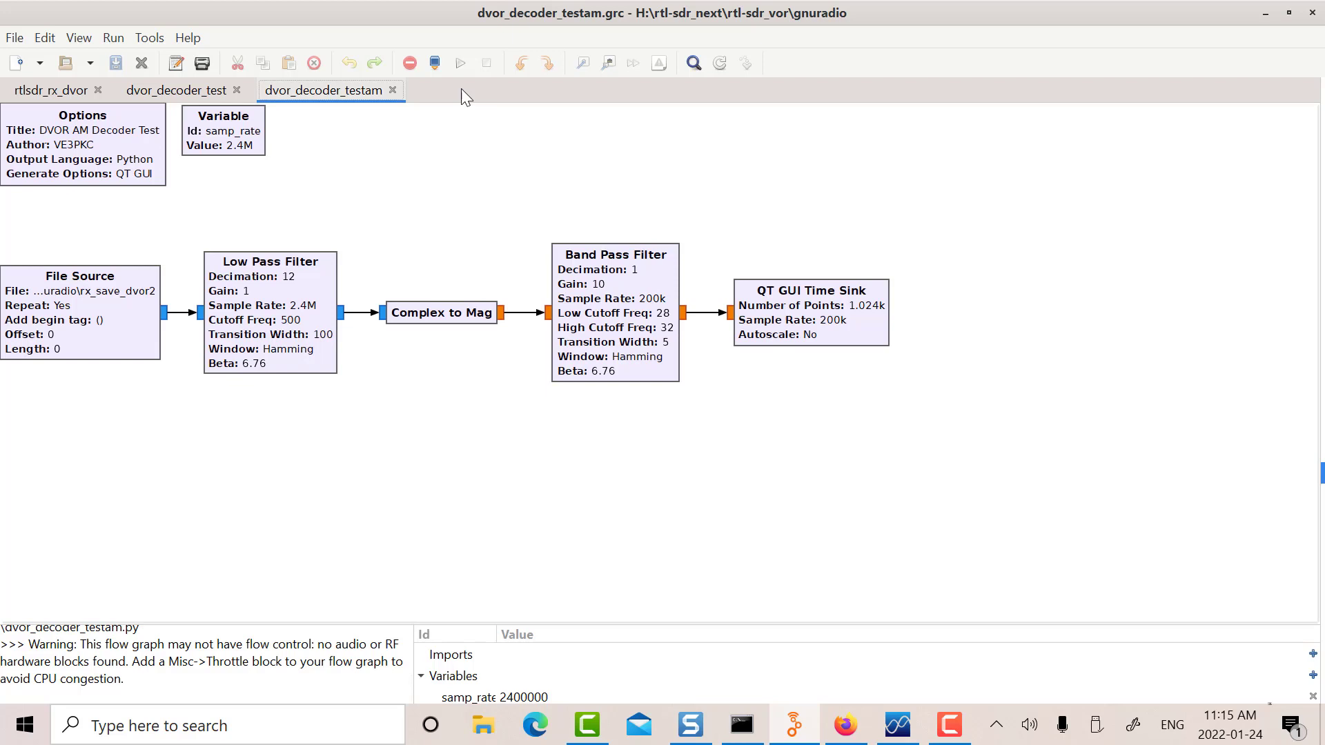
click(456, 65)
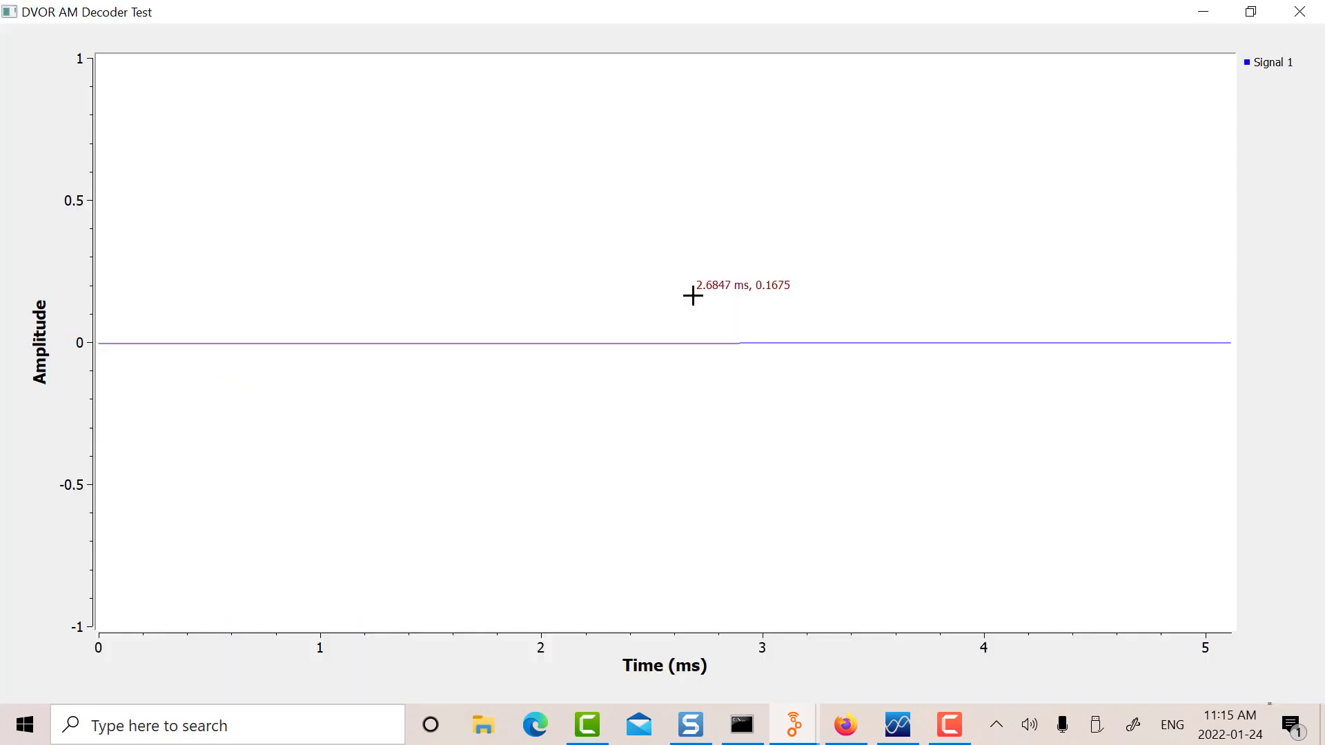
Show the AM plot's control panel and set its trigger mode to Auto
right_click(692, 295)
click(774, 565)
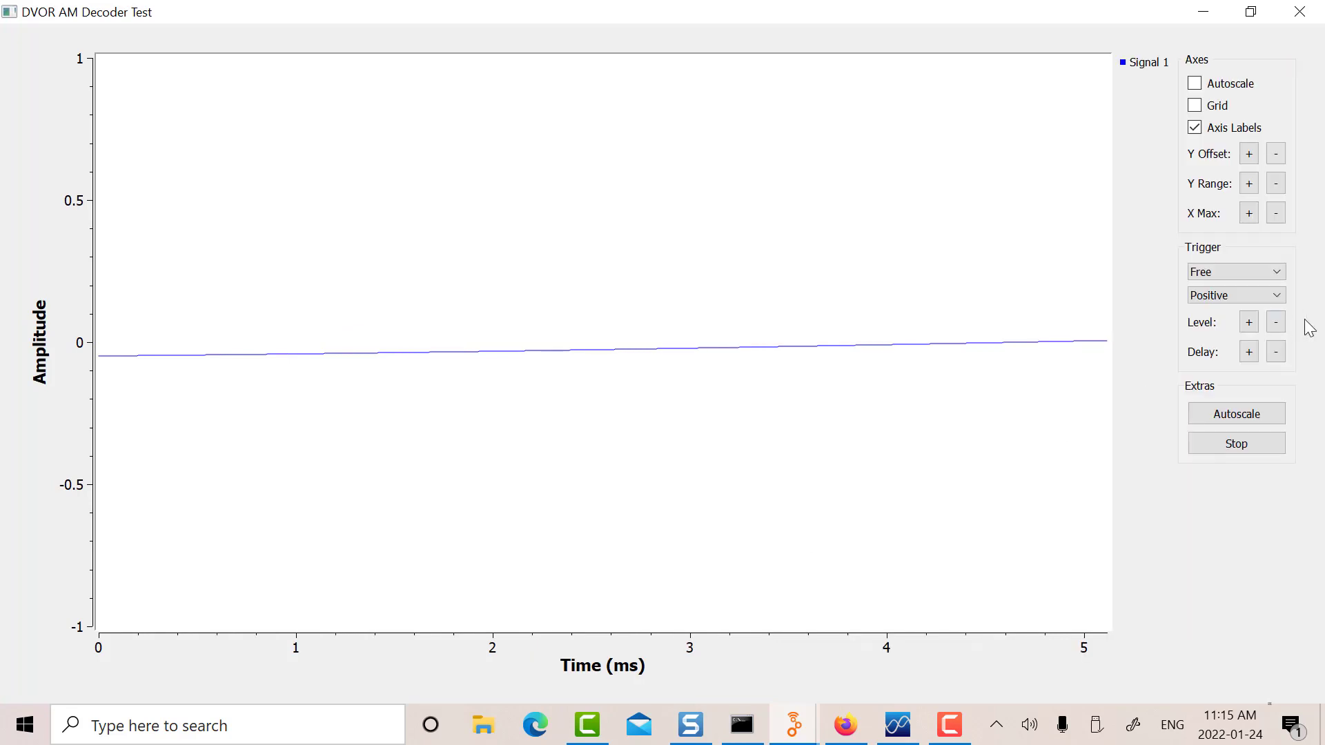
click(1277, 271)
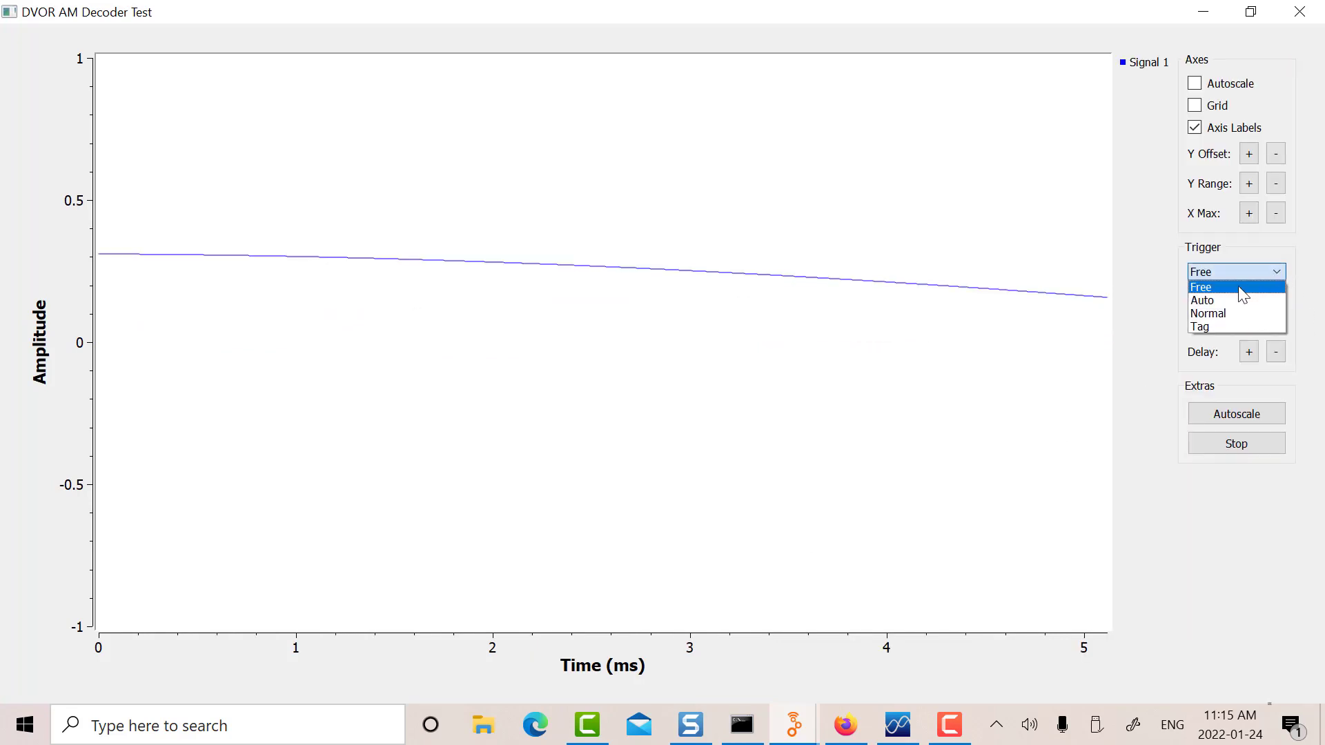
click(1221, 300)
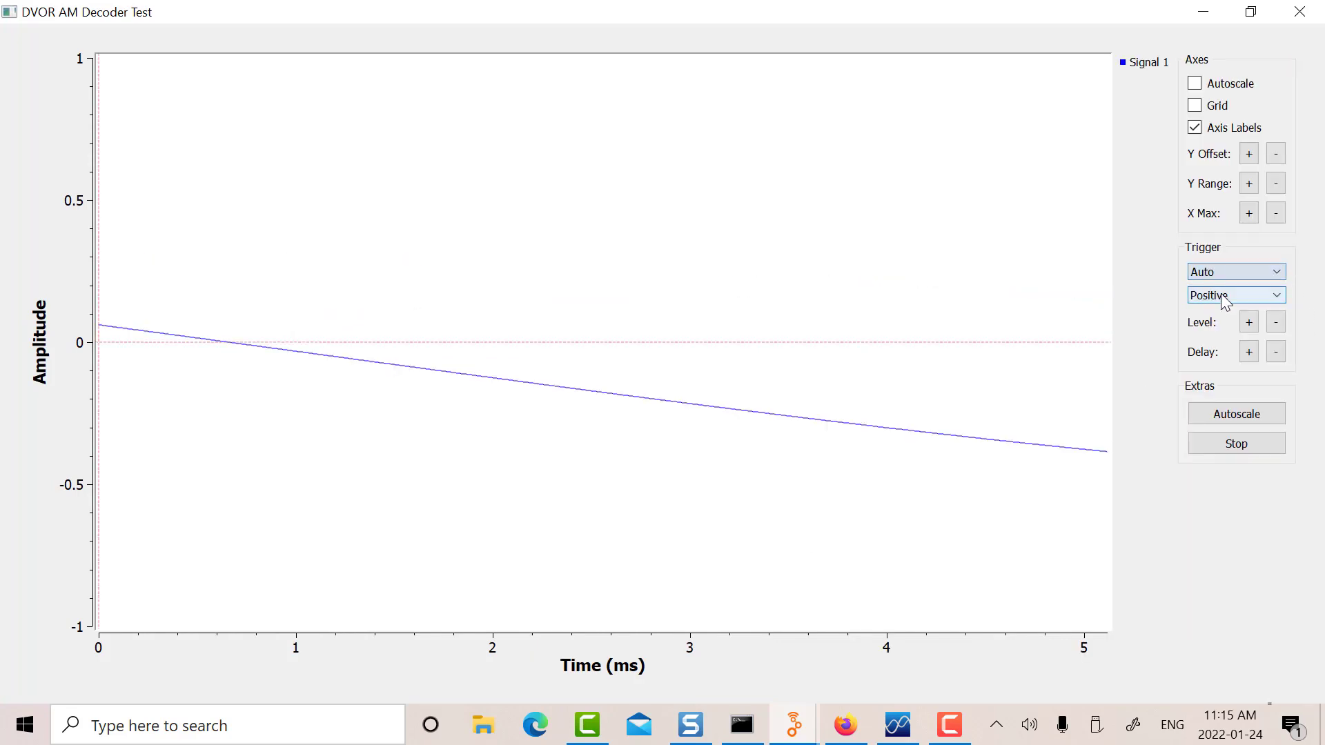
Extend the time axis to about 37 ms to show whole 30 Hz cycles, then close the plot
click(1248, 213)
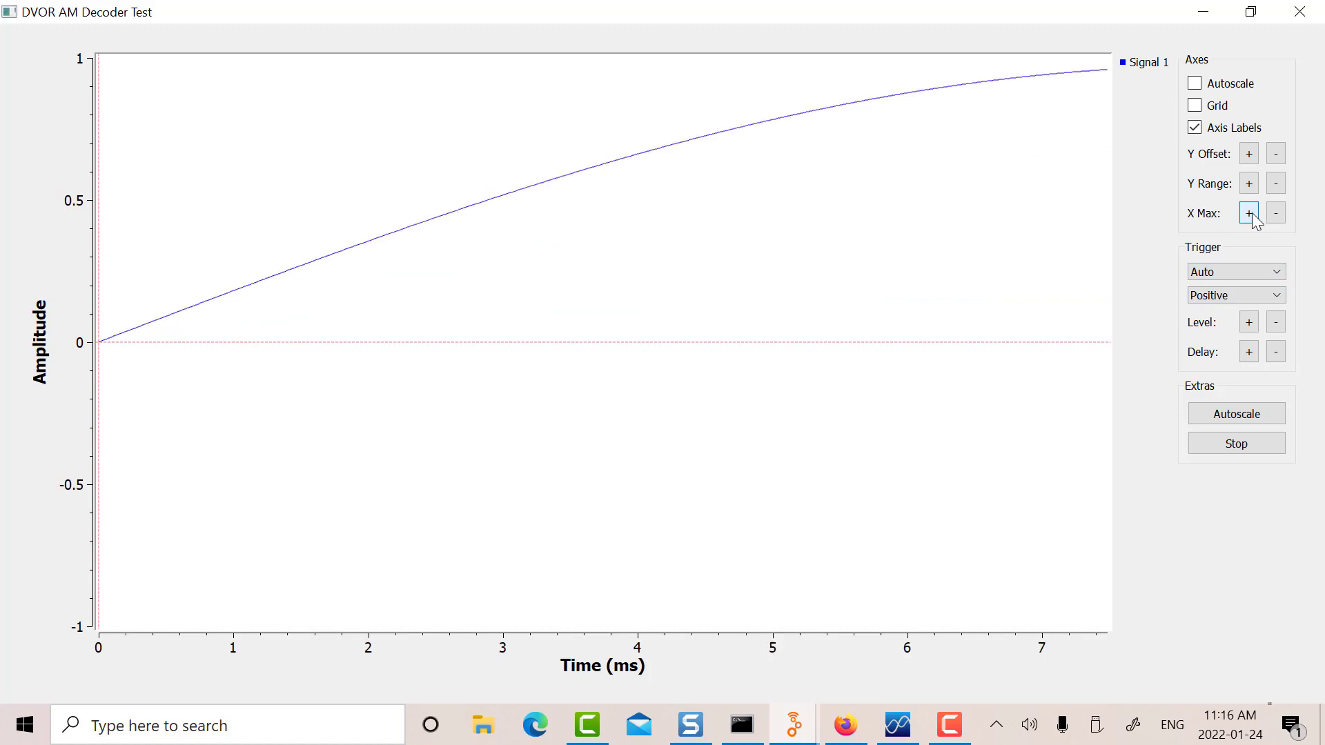
click(1249, 213)
click(1248, 213)
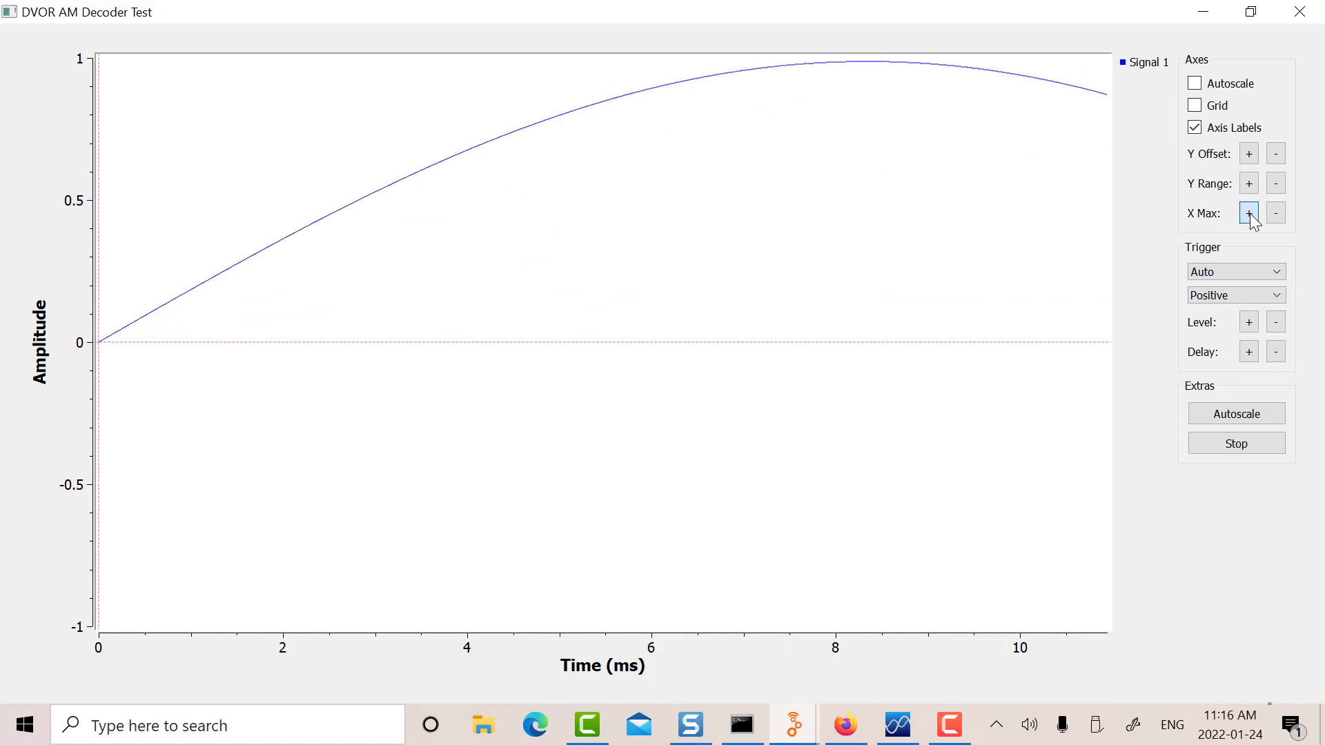
click(1249, 213)
click(1249, 213)
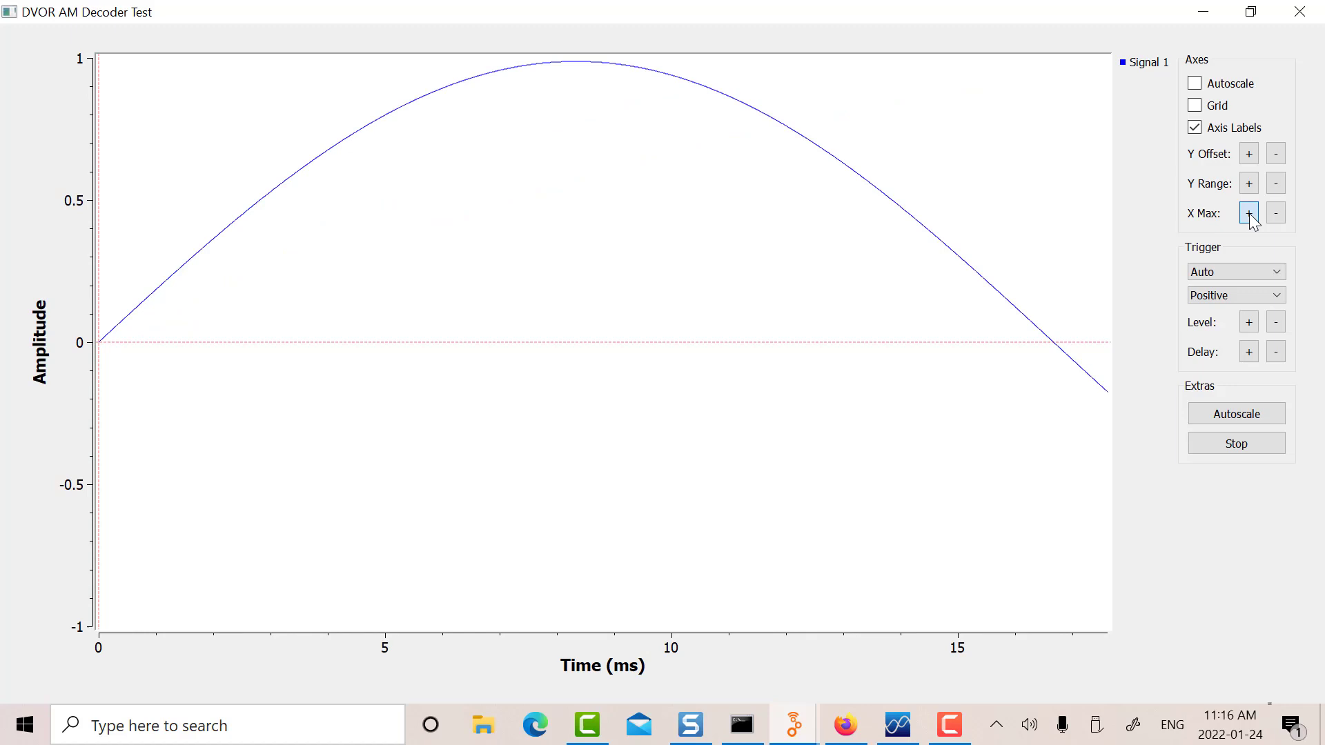
click(1249, 213)
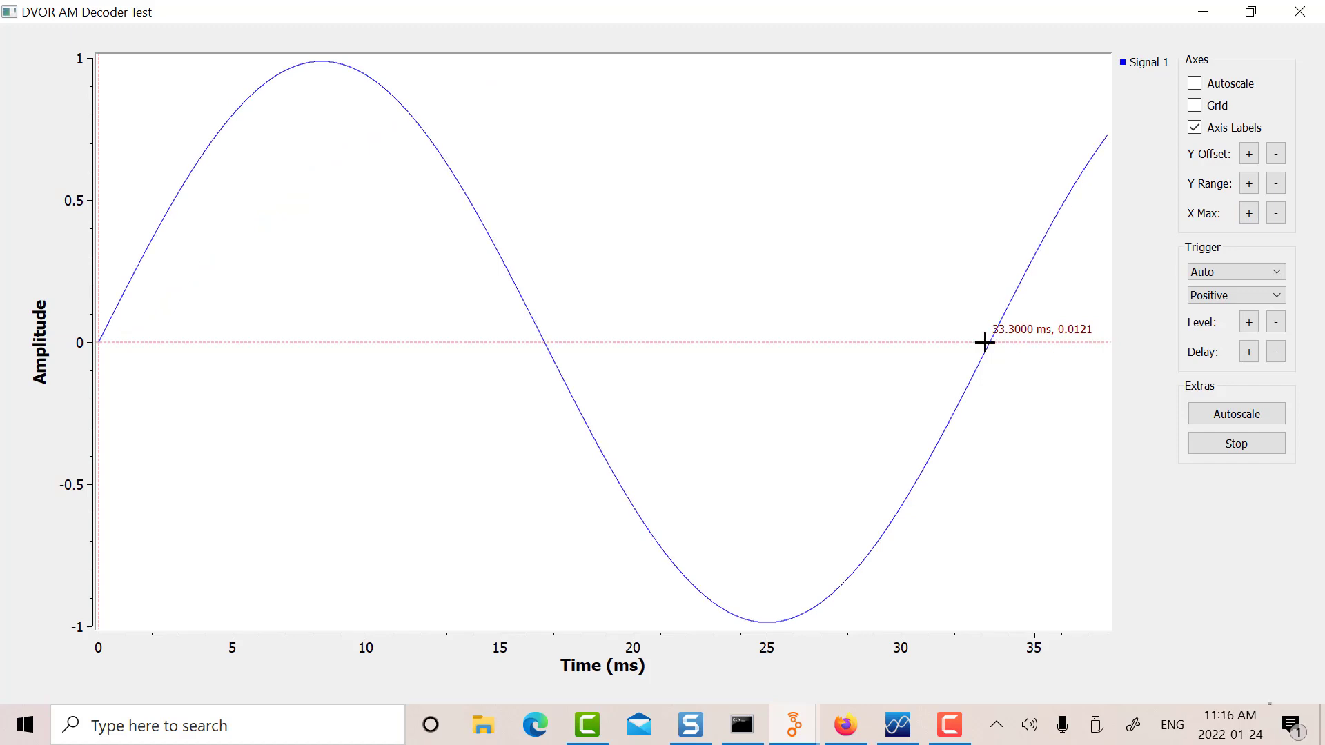
click(1299, 11)
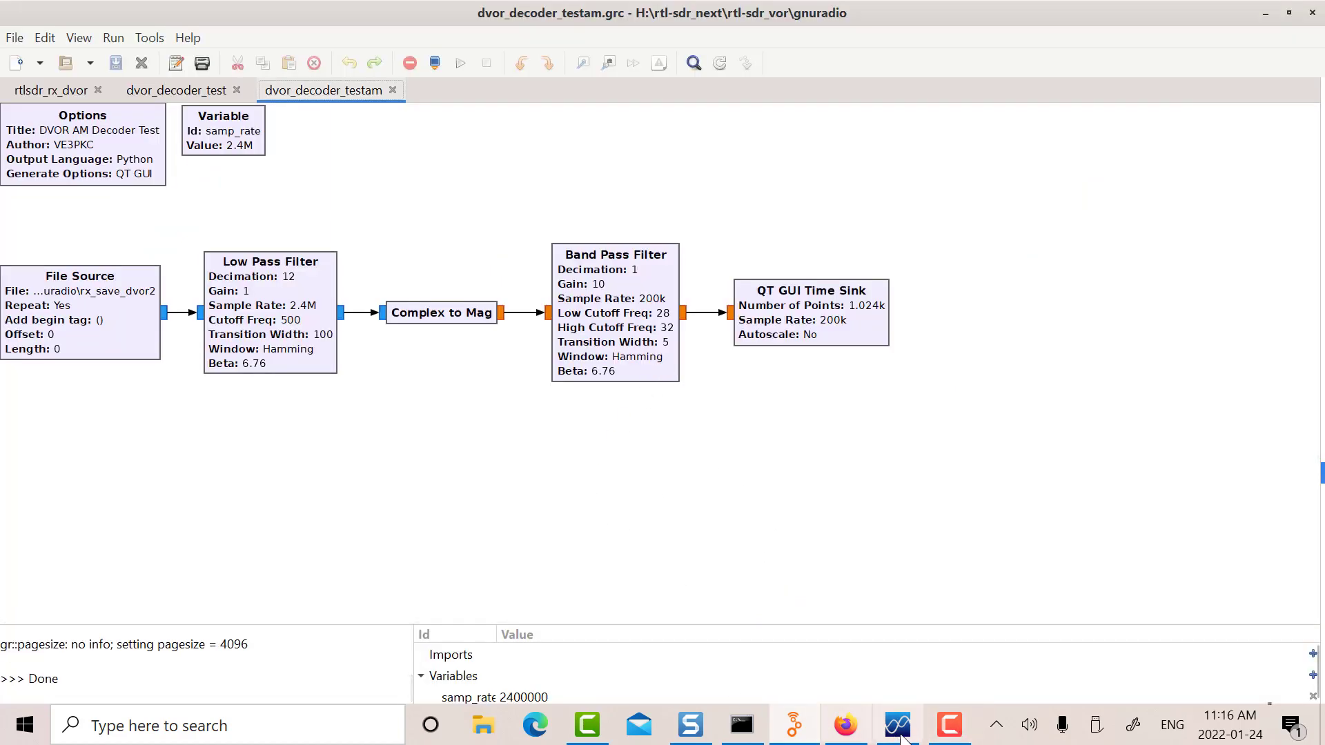
Return to the Firefox article and scroll past Fig.7–Fig.9 to the Conclusion
click(845, 725)
scroll(887, 413, down, 15)
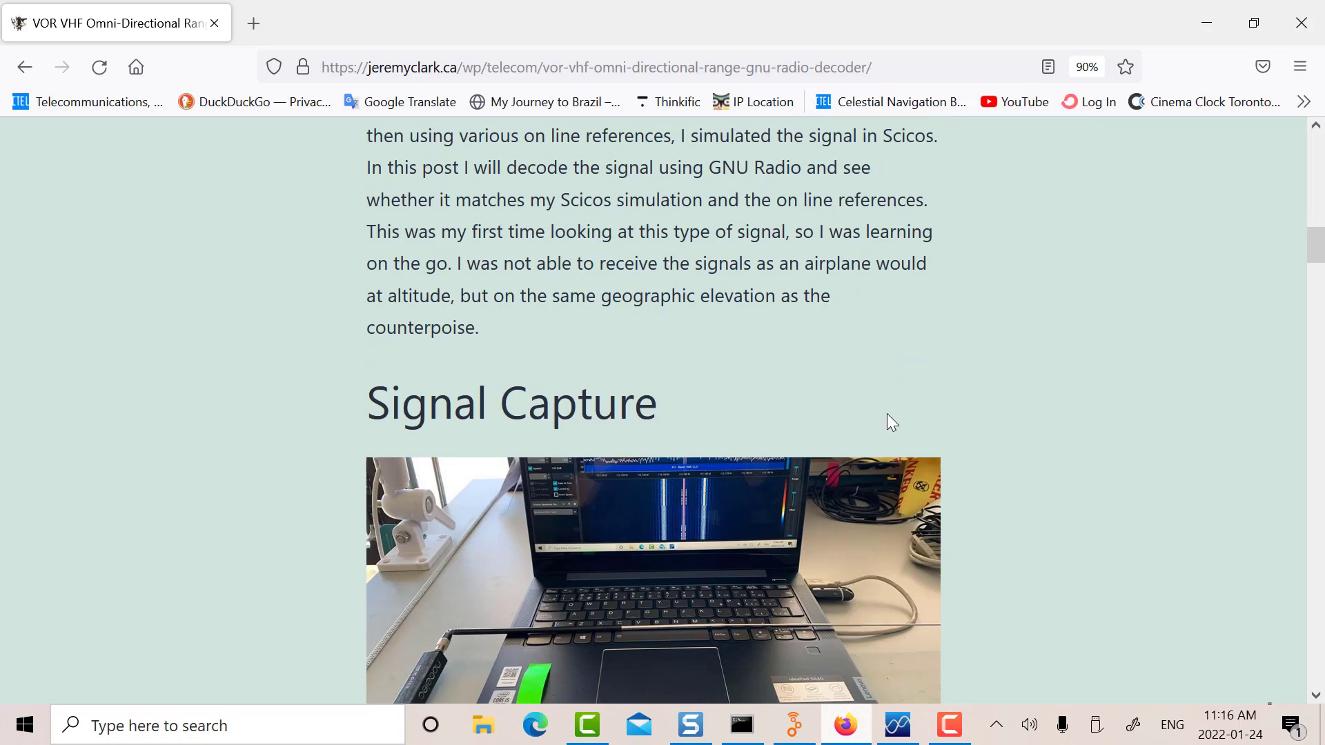
scroll(847, 388, down, 20)
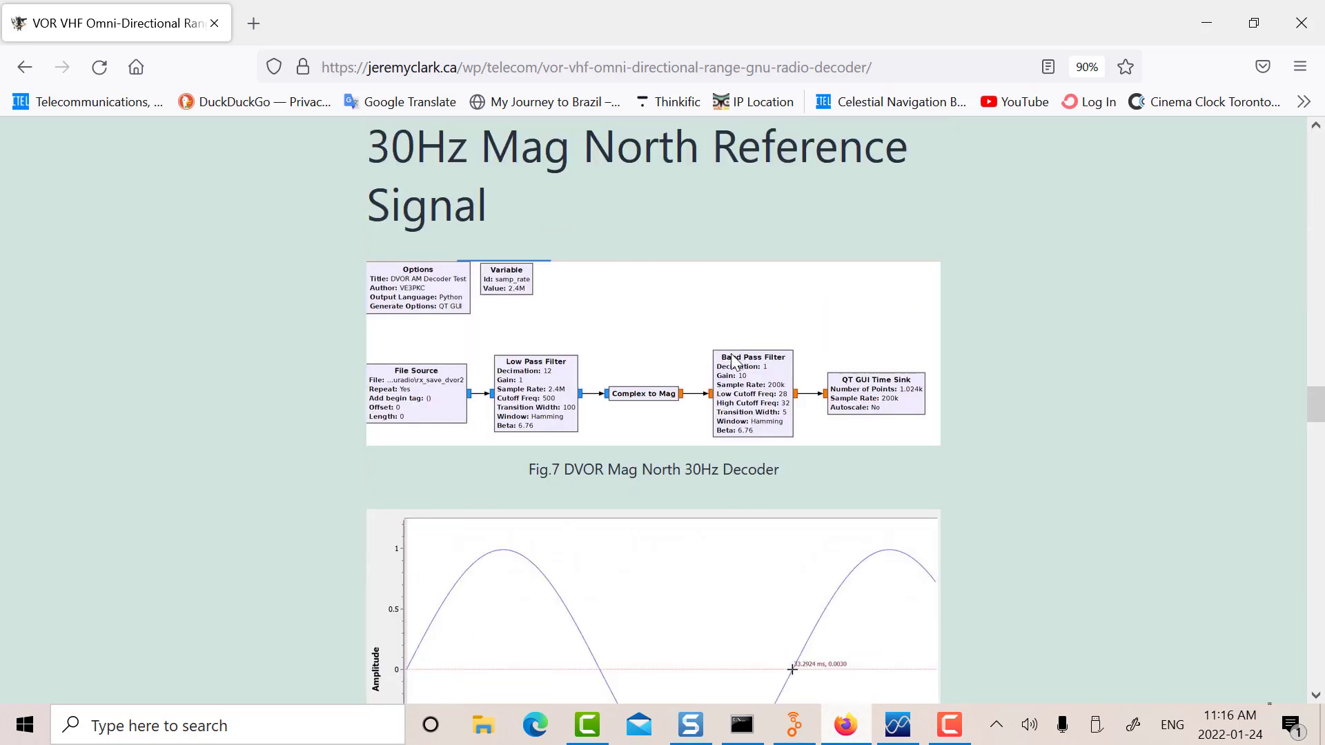
scroll(695, 390, down, 7)
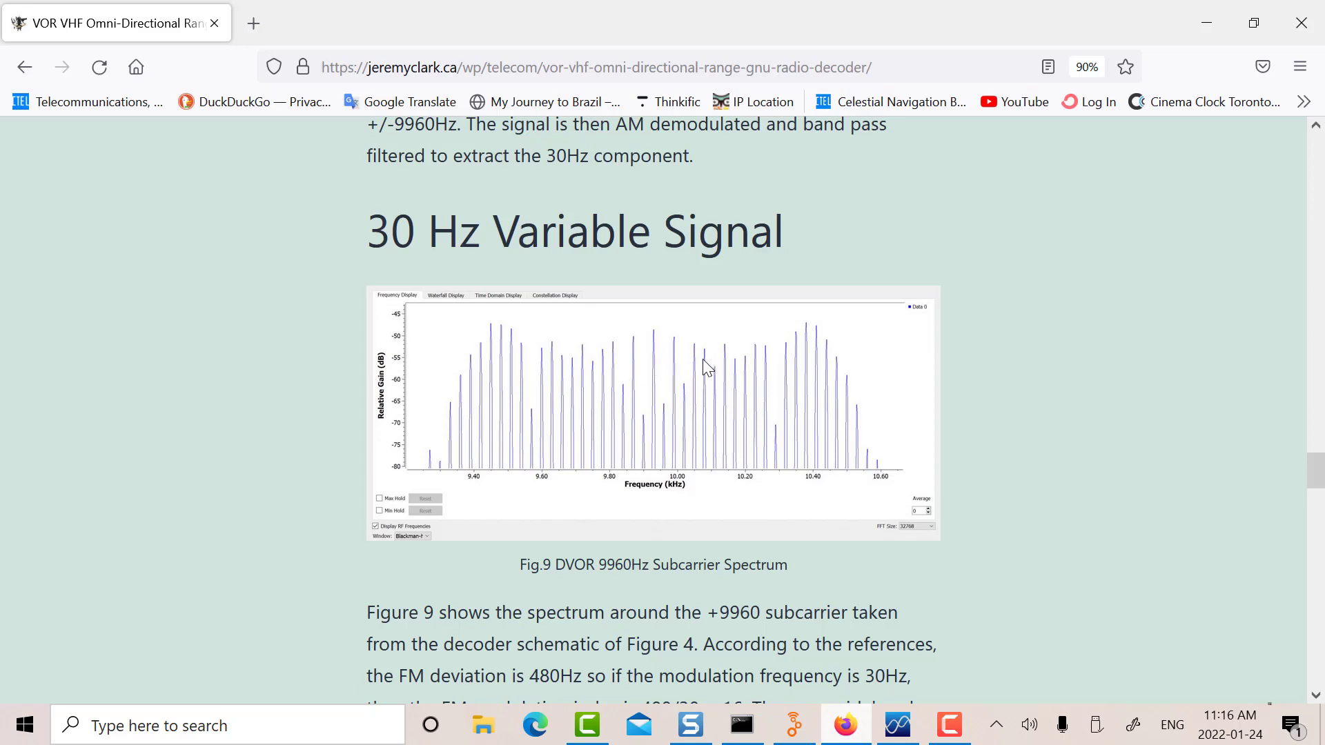
scroll(621, 530, down, 3)
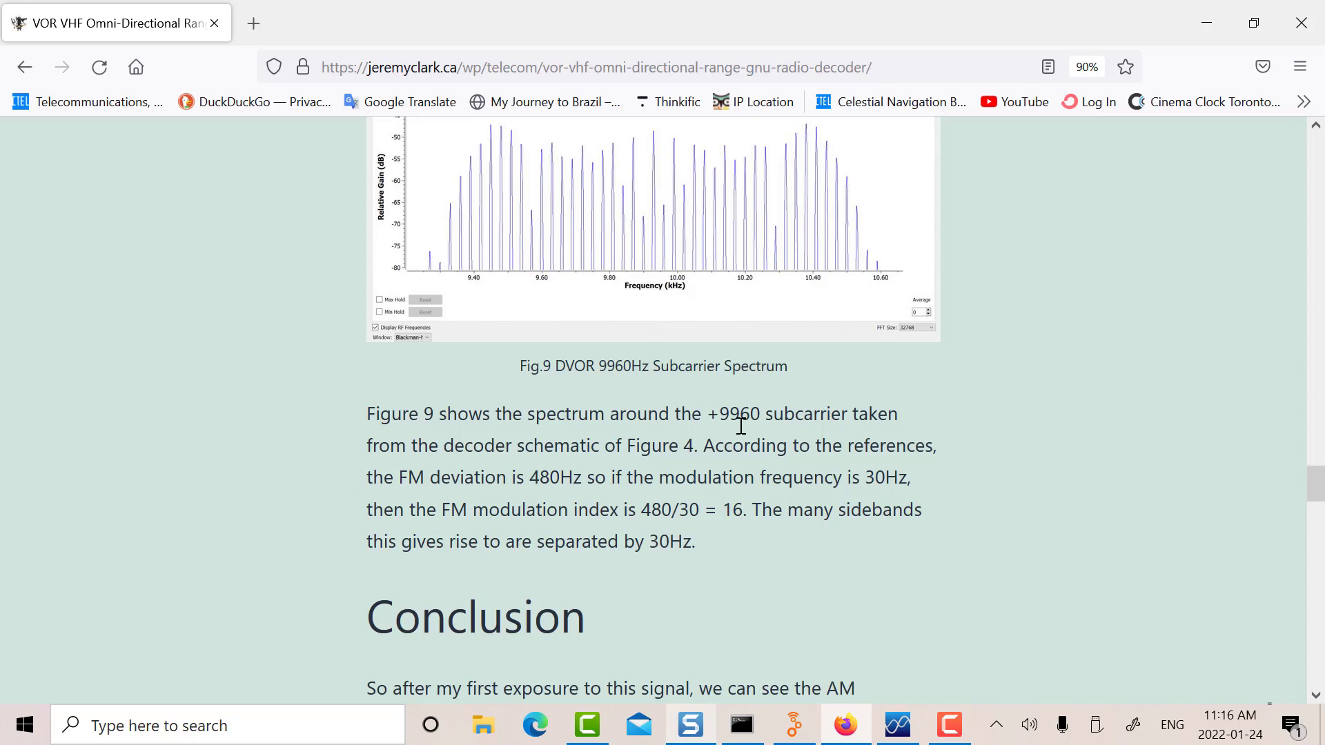
scroll(706, 428, down, 5)
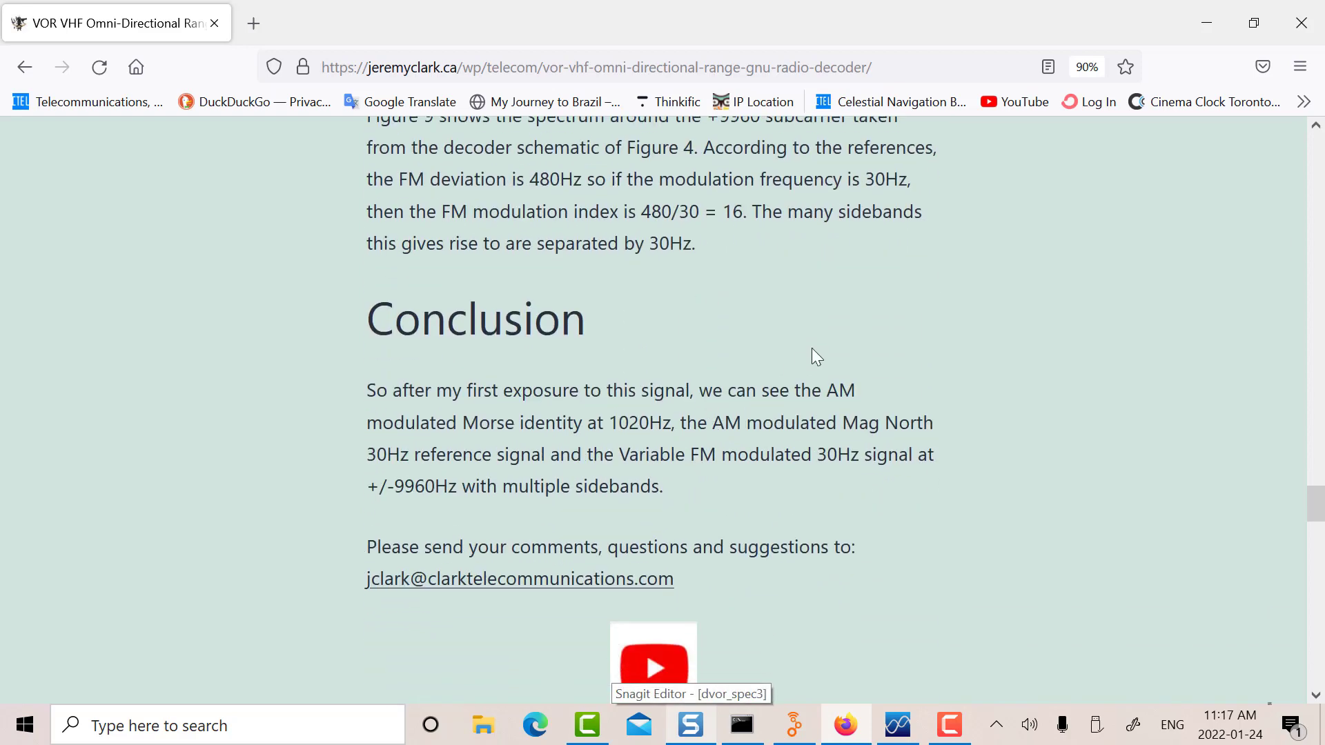